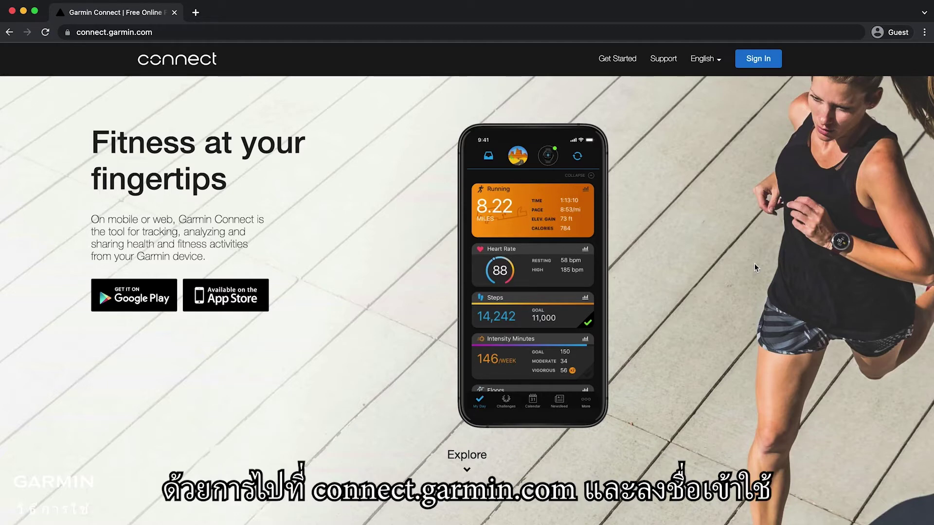
Sign in to Garmin Connect and open the Calendar from the sidebar
click(753, 63)
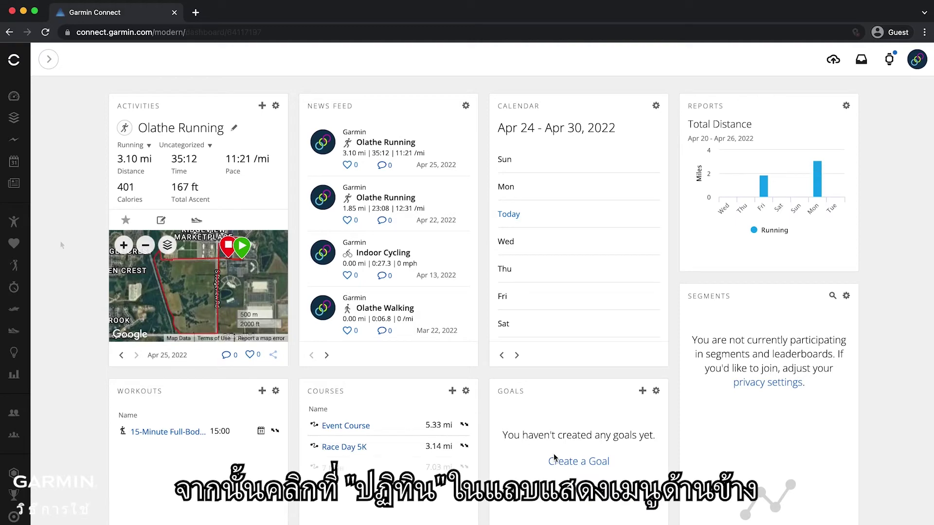
click(49, 60)
click(35, 164)
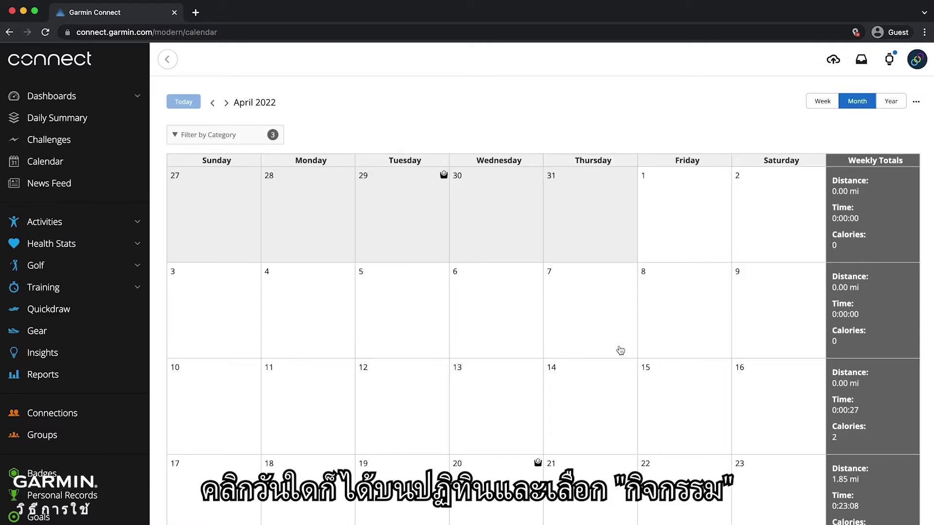
Add an event on April 30 by finding an existing Running race nearby
scroll(620, 351, down, 4)
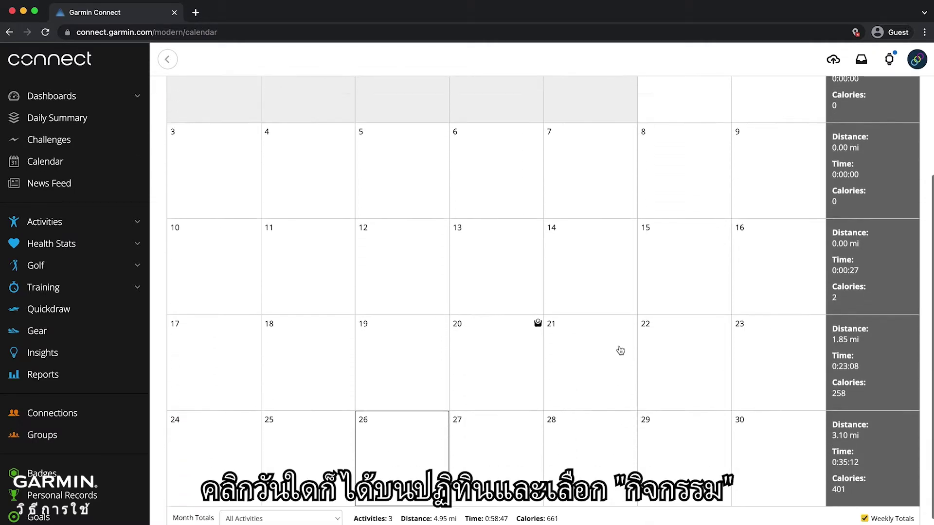
click(768, 439)
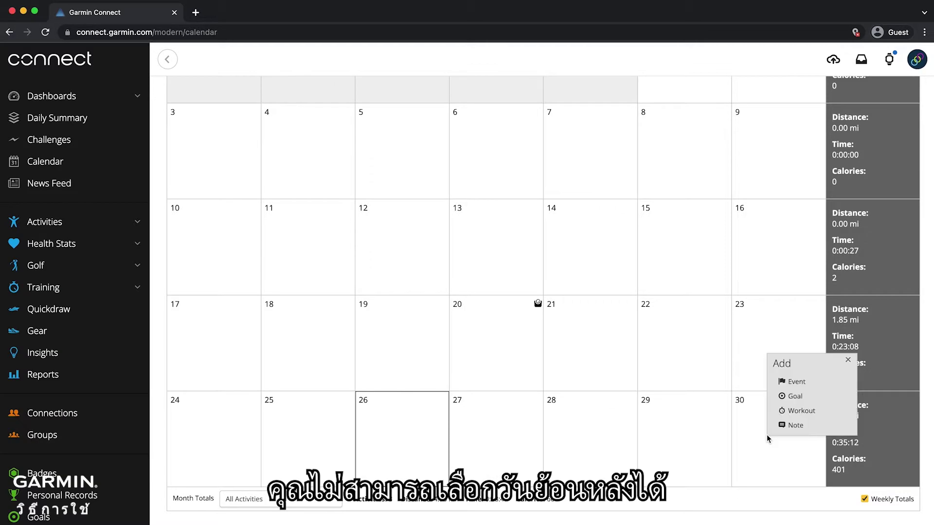
click(794, 382)
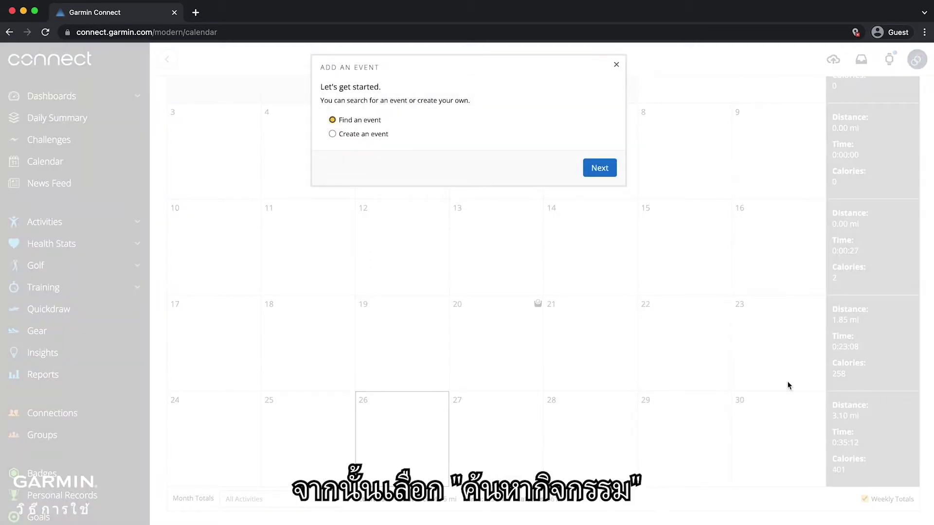
click(606, 172)
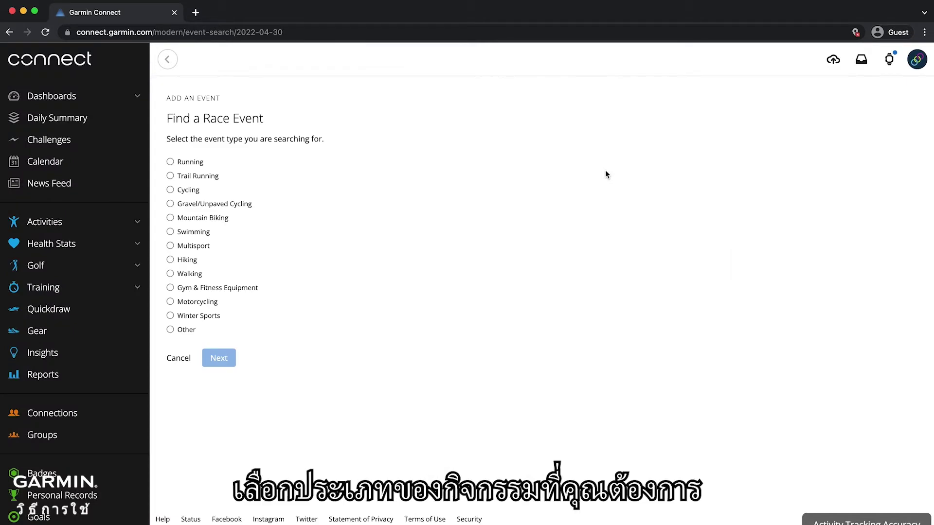
click(180, 164)
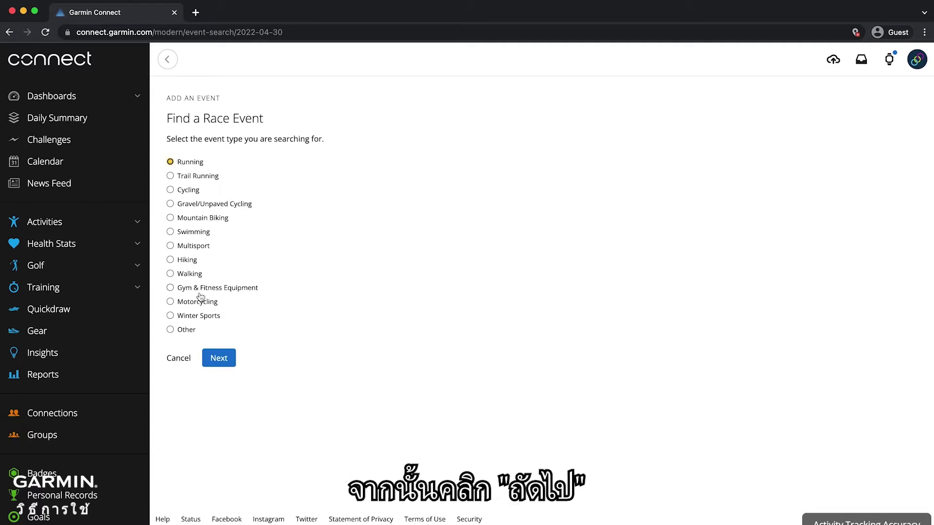
click(217, 358)
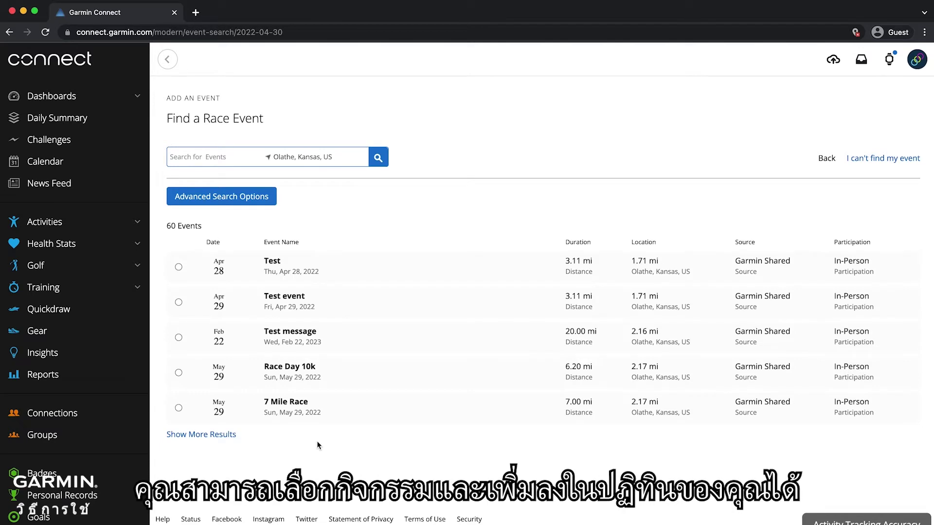
Add the May 29 7 Mile Race to the calendar with a 01:00:00 finish goal
click(179, 410)
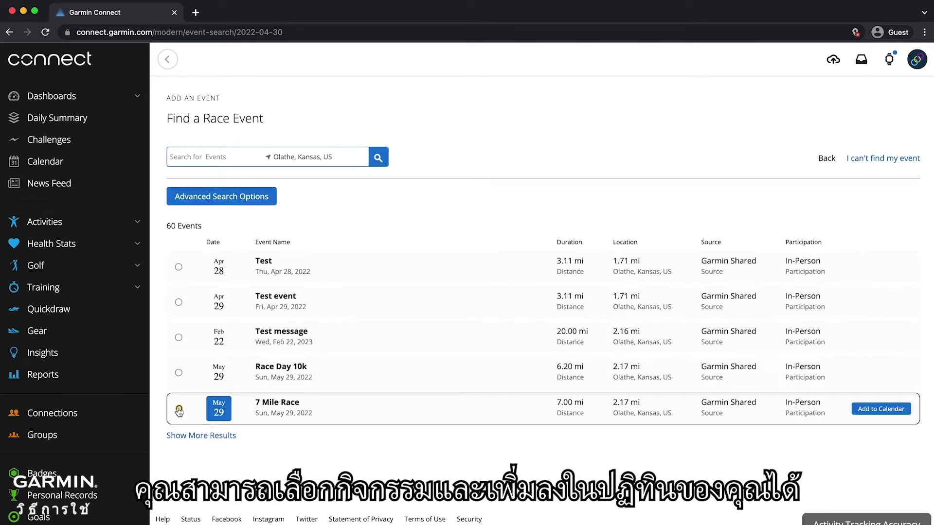
click(871, 412)
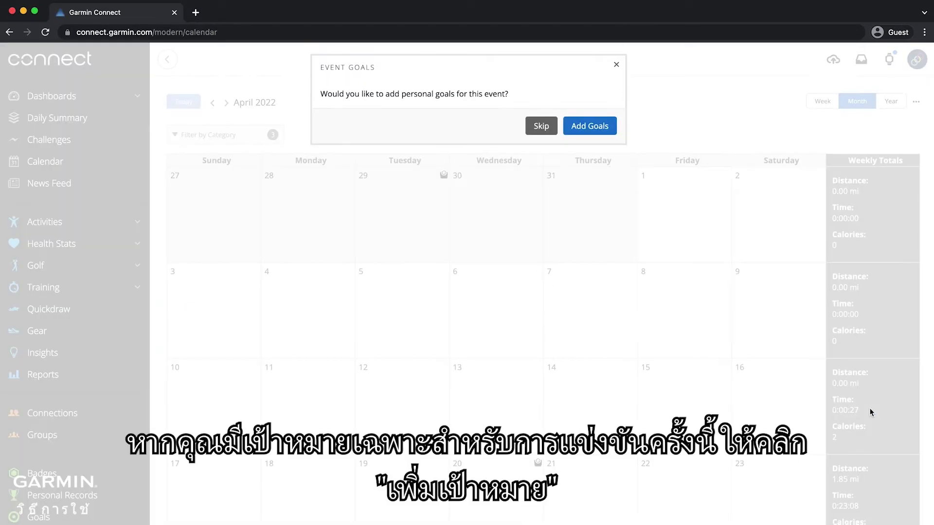
click(602, 132)
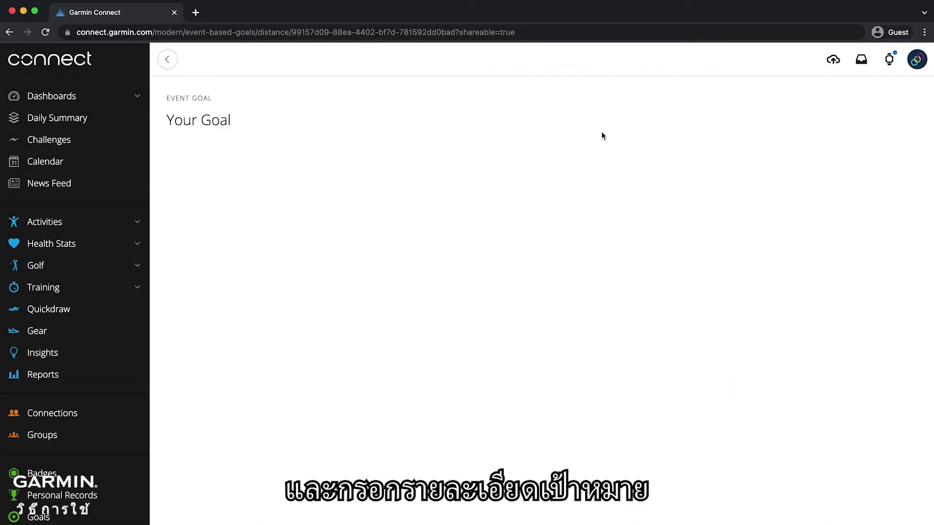
text(01:00:00)
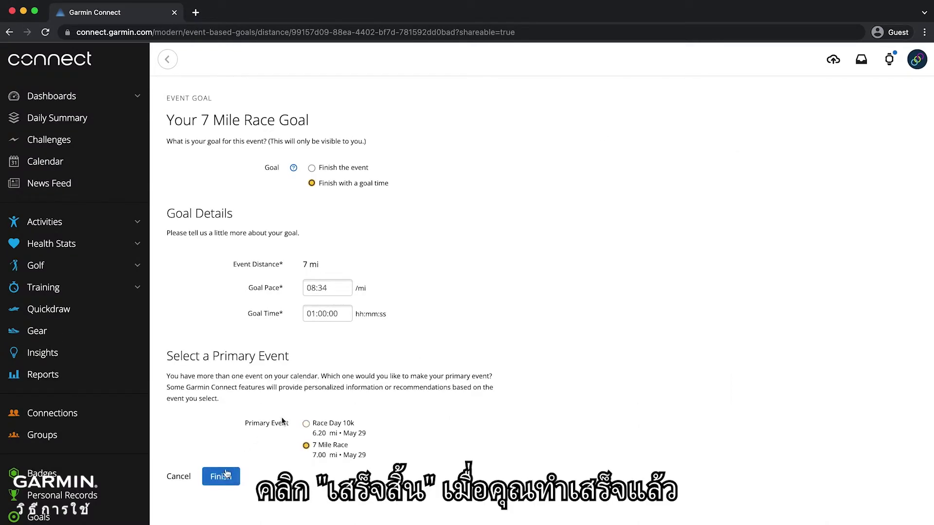
click(222, 478)
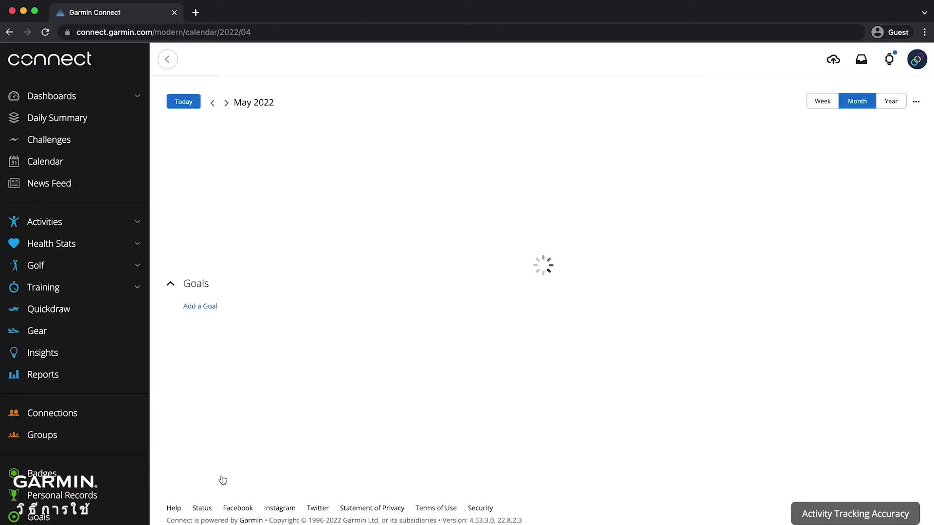
Open the 7 Mile Race entry on May 29 to view its details
scroll(578, 397, down, 3)
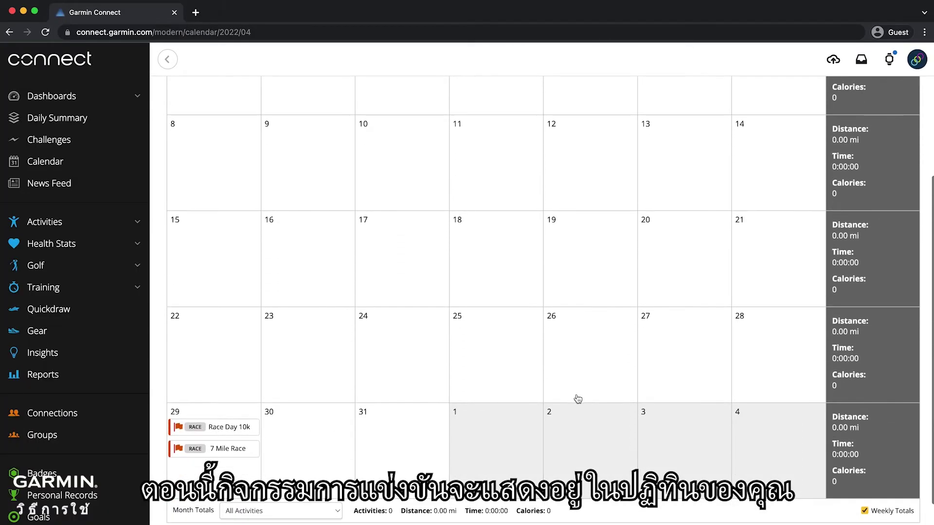
click(236, 453)
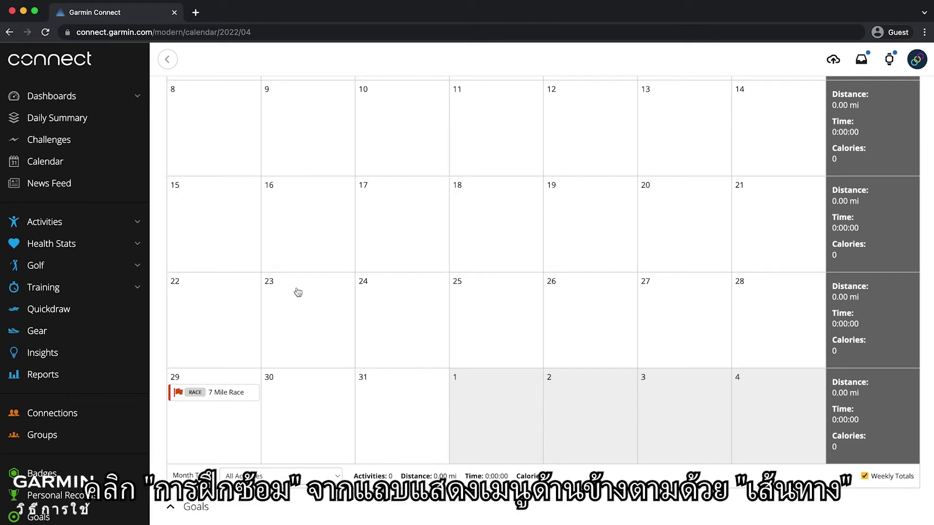
Open the 7 Mile course from the Training courses list
click(114, 288)
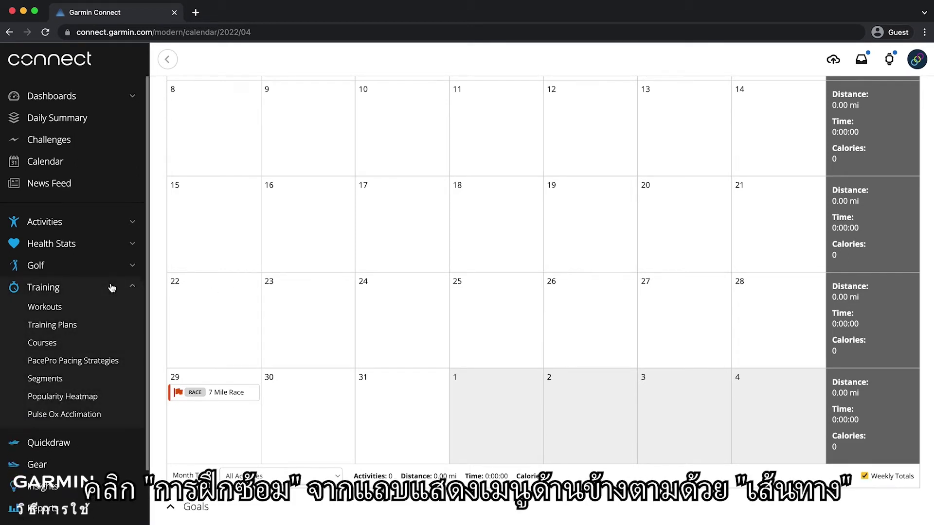
click(53, 343)
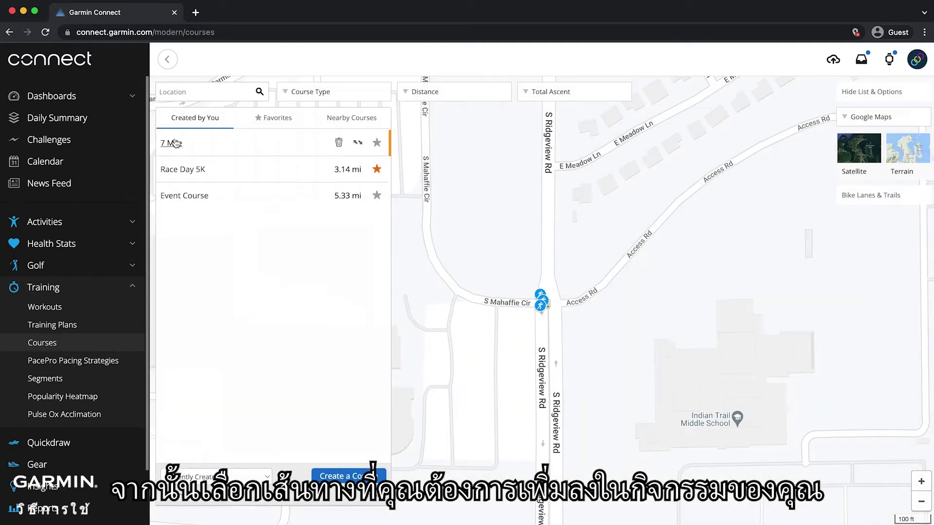
click(173, 140)
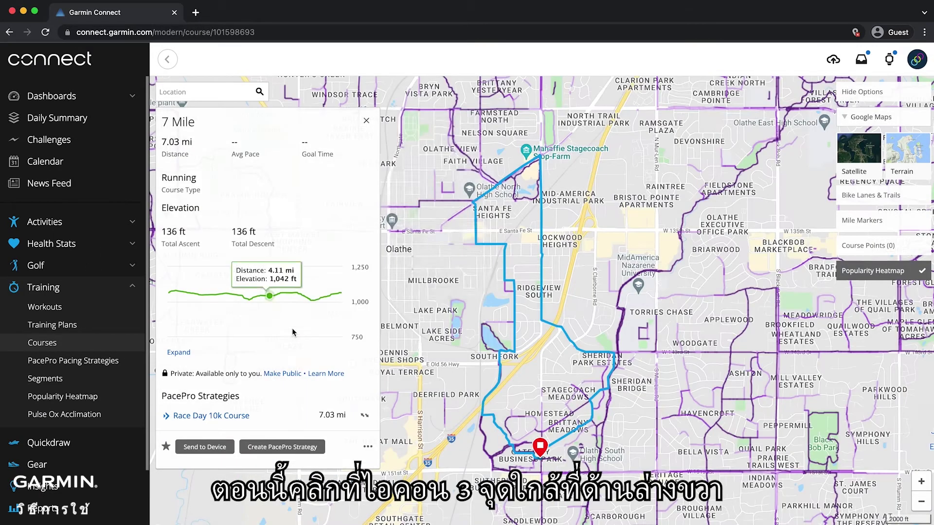
Add the 7 Mile course to the 7 Mile Race event, choosing Visible to everyone
click(368, 447)
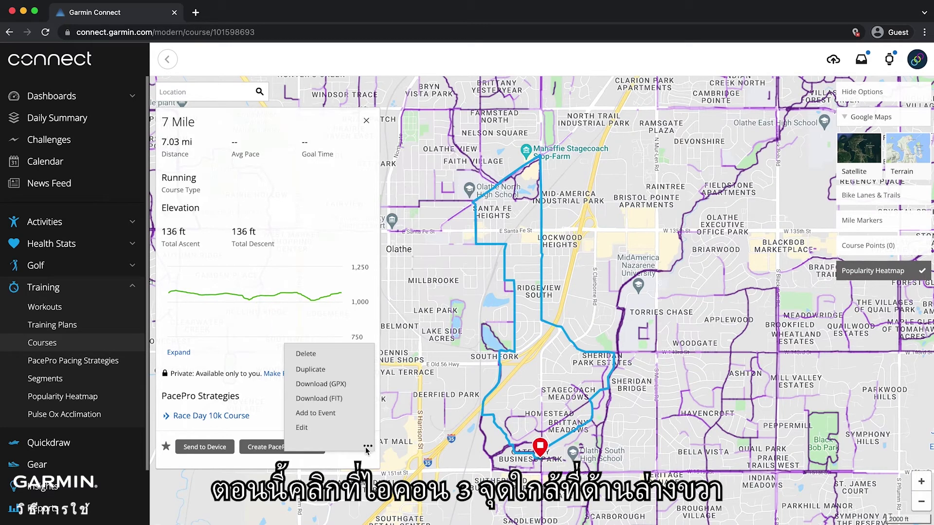
click(334, 415)
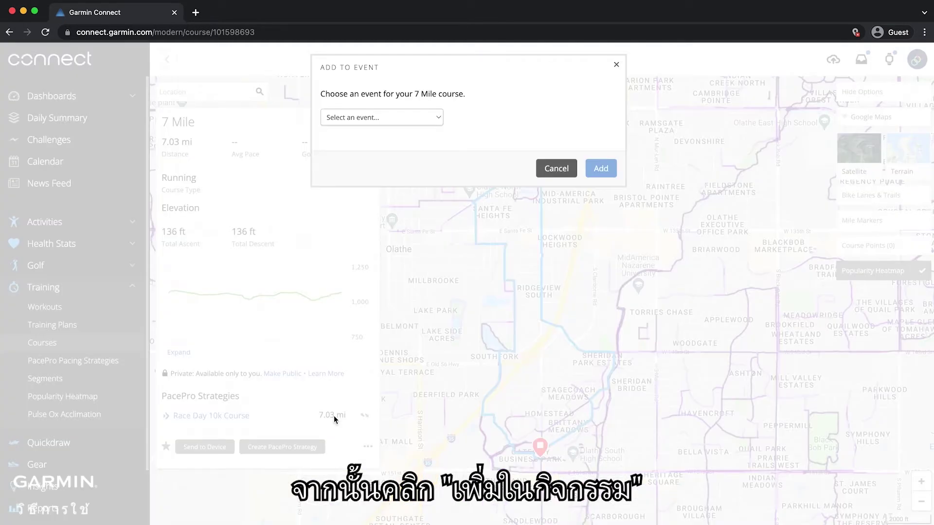
click(392, 122)
click(388, 129)
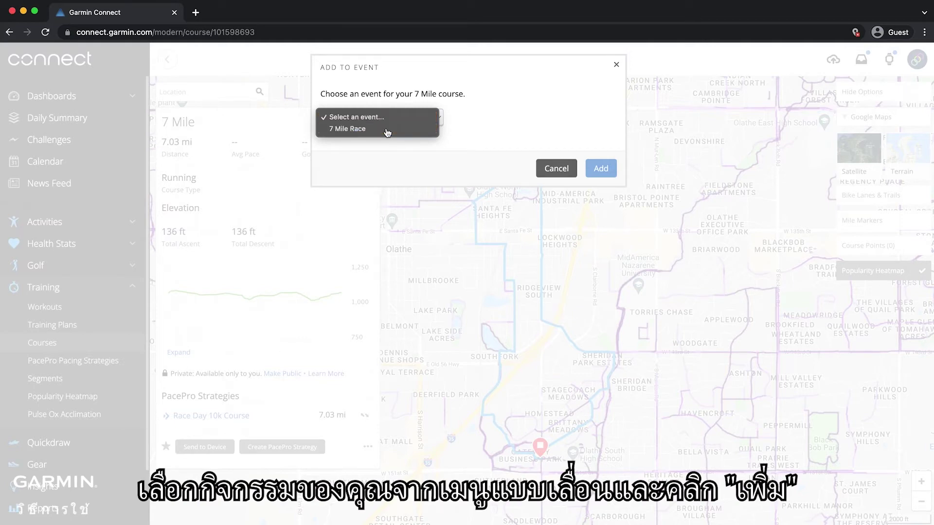
click(601, 171)
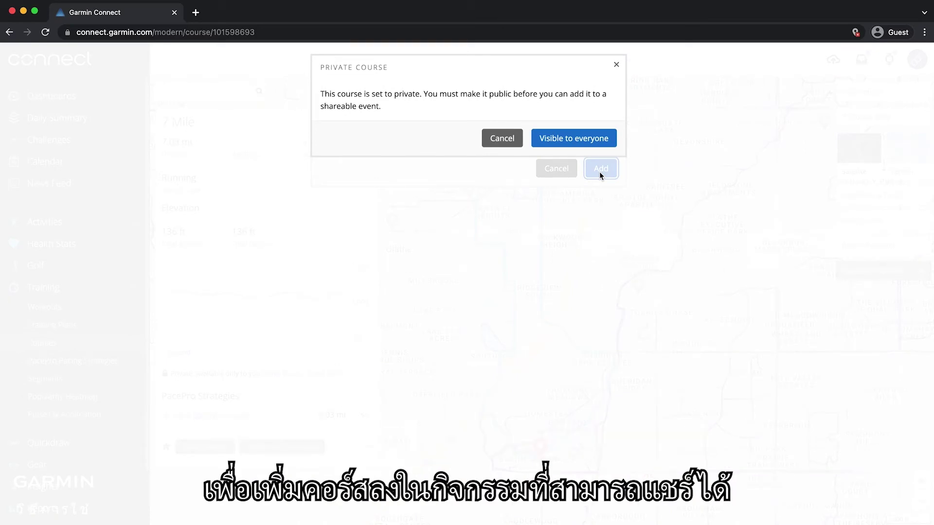
click(580, 138)
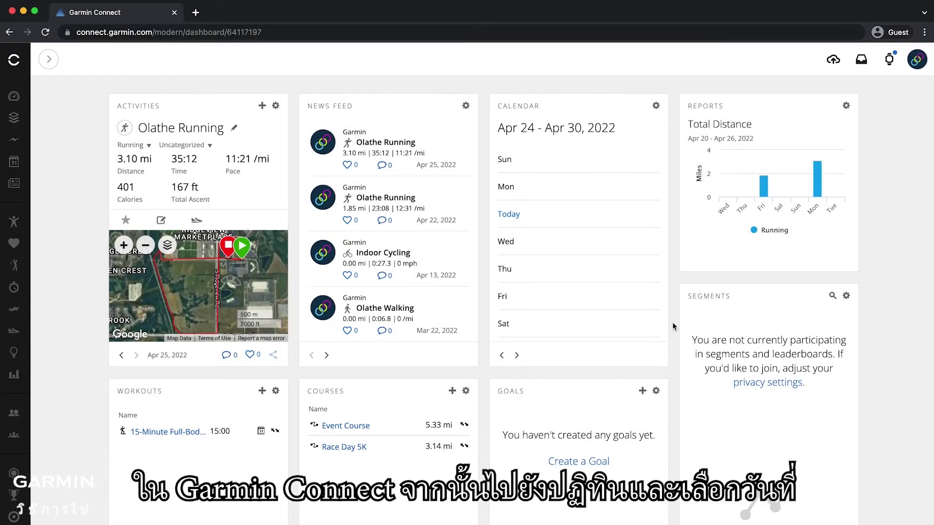
Go to the Calendar and choose to create a new event on April 30
click(50, 61)
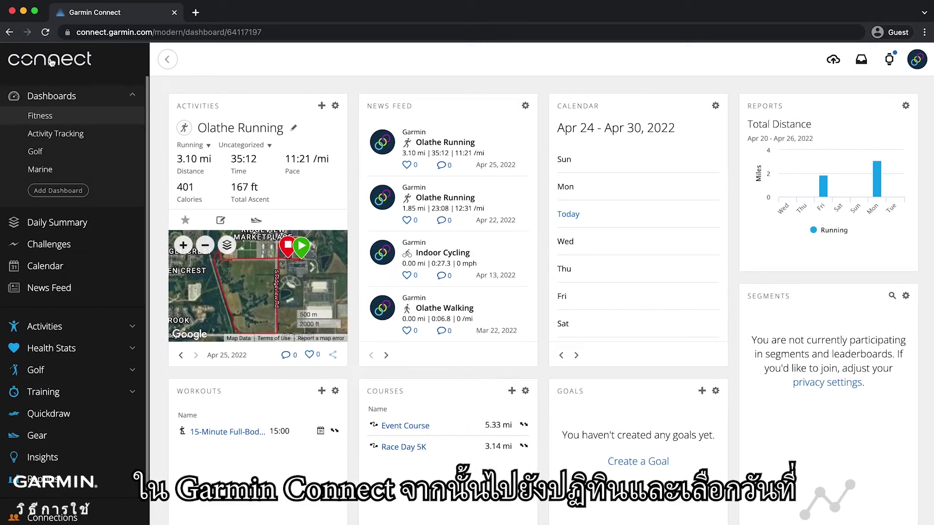
click(41, 270)
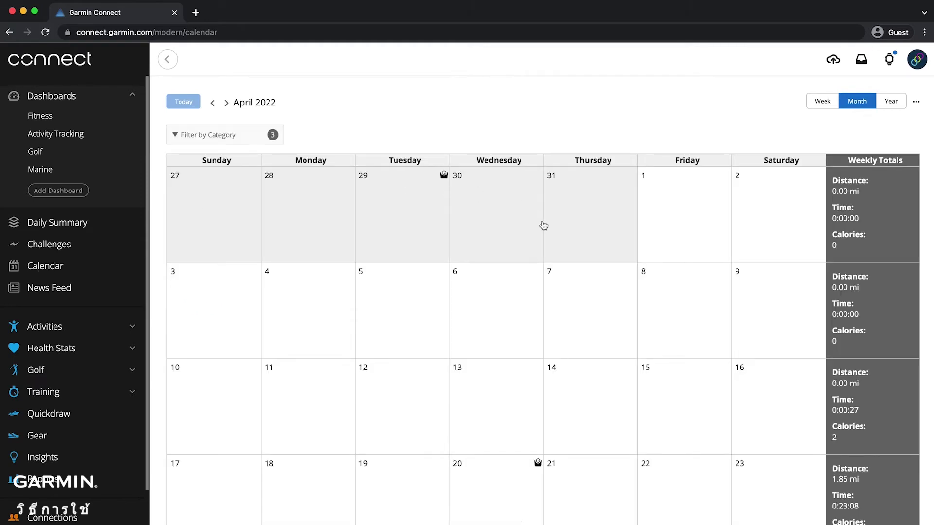
scroll(580, 366, down, 3)
scroll(579, 366, down, 1)
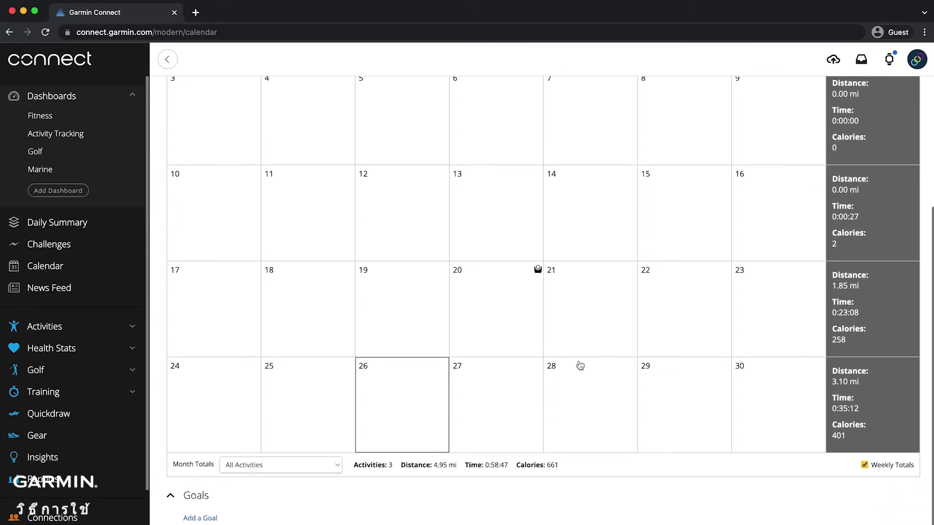
click(765, 404)
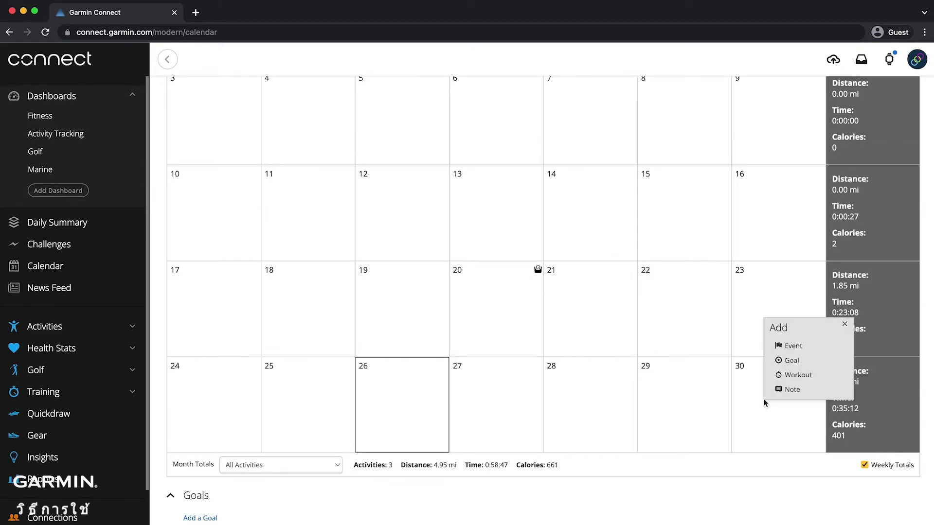
click(788, 347)
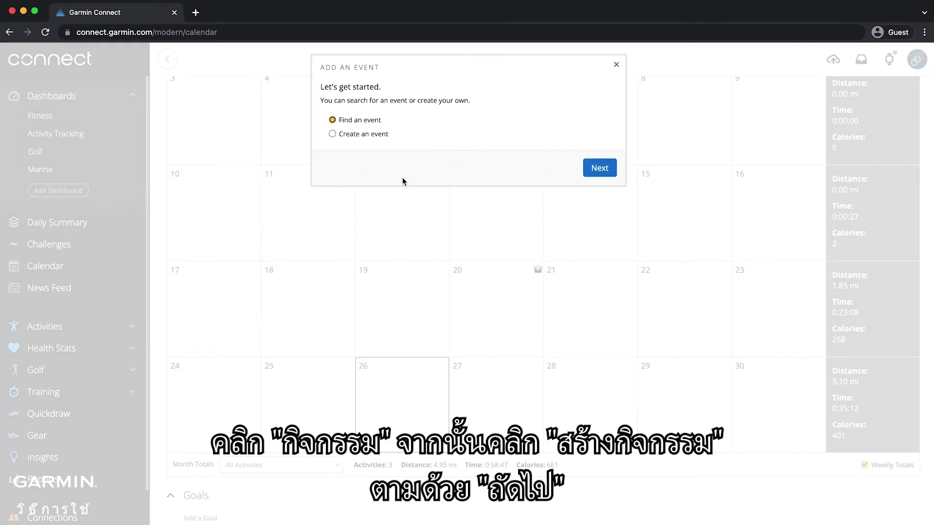
click(333, 135)
Name the new event 'Race Day 5k' and make it public and searchable
click(608, 171)
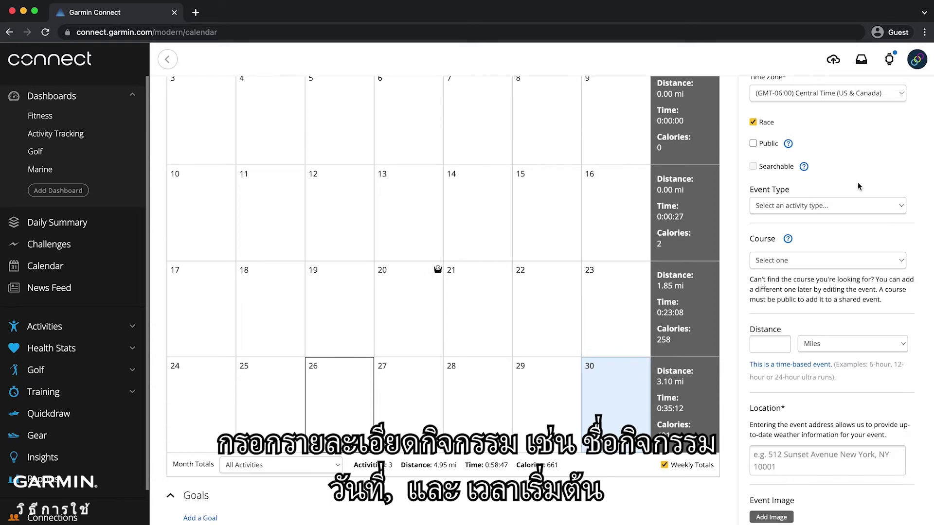
scroll(857, 182, up, 3)
scroll(858, 181, up, 2)
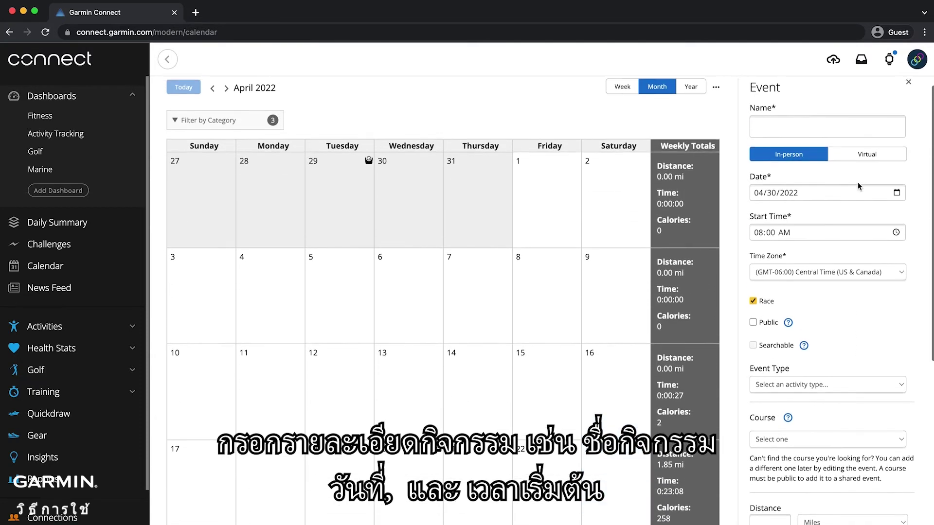
click(805, 128)
text(Race Day 5k)
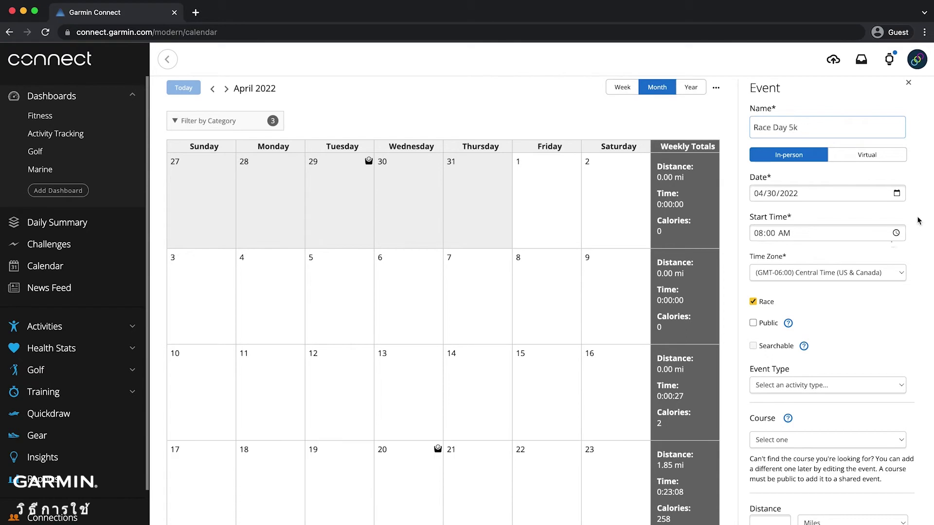
click(753, 324)
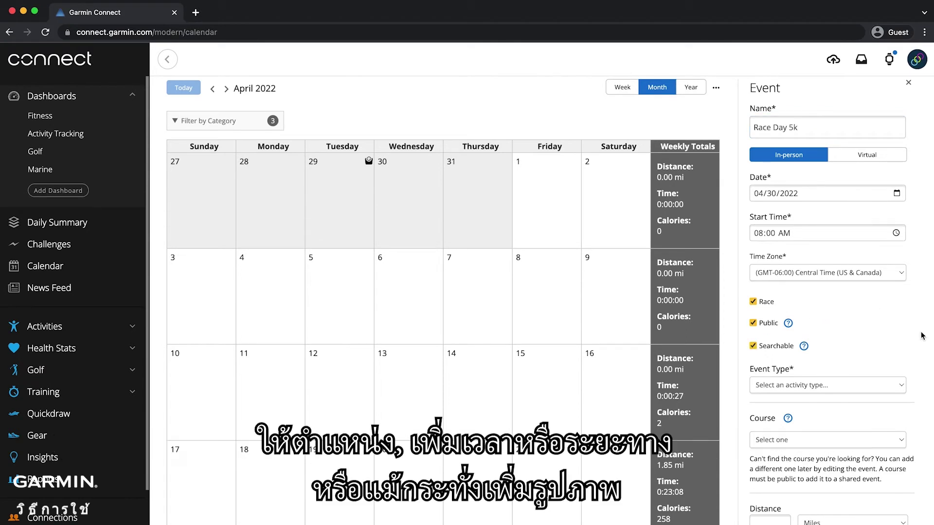
Set the event type to Running and attach the Race Day 5K course
scroll(922, 335, down, 1)
scroll(922, 336, down, 3)
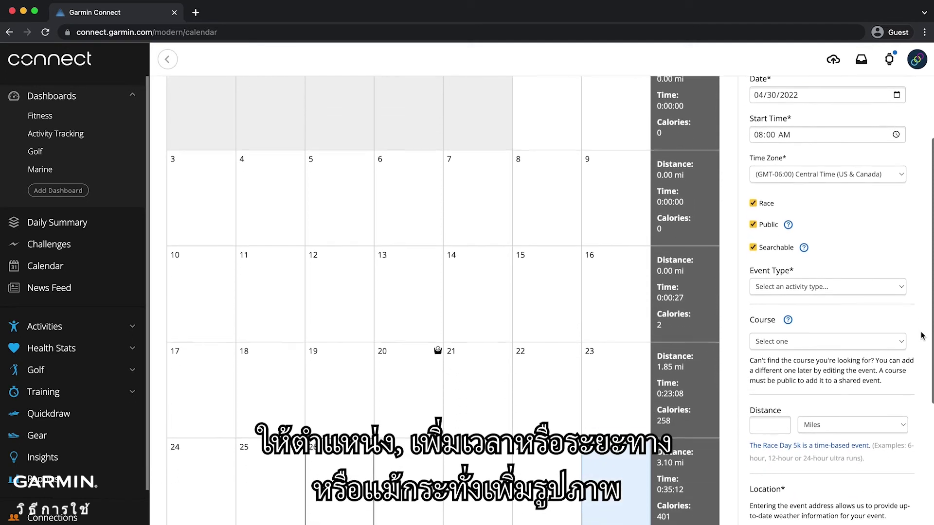
click(881, 279)
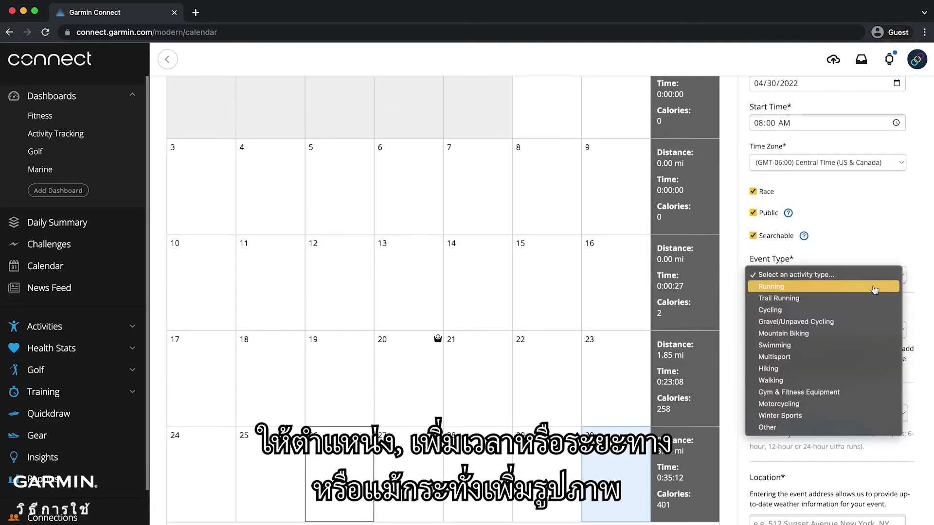
click(874, 287)
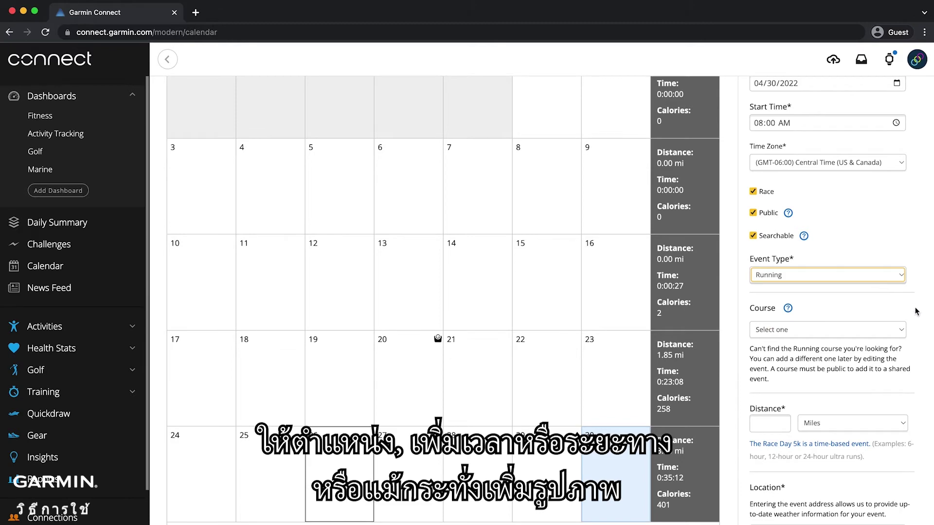
scroll(919, 320, down, 2)
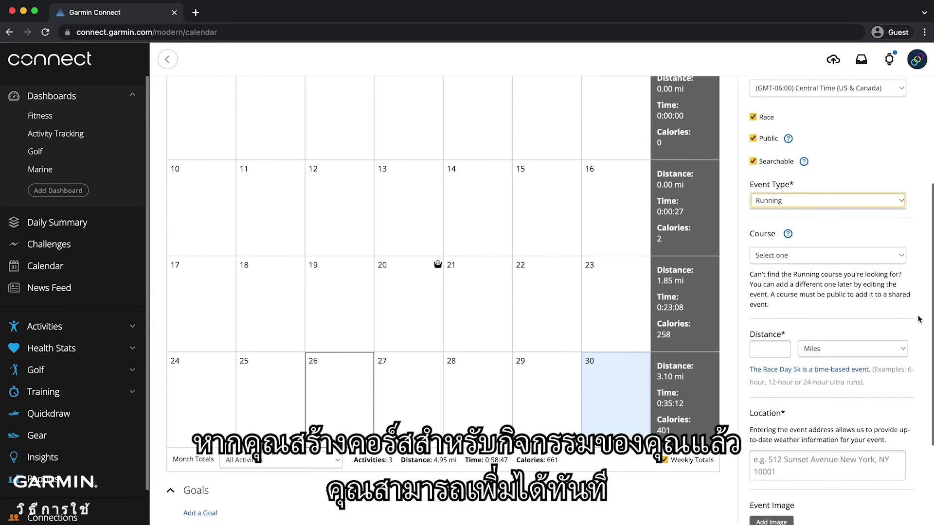
click(888, 261)
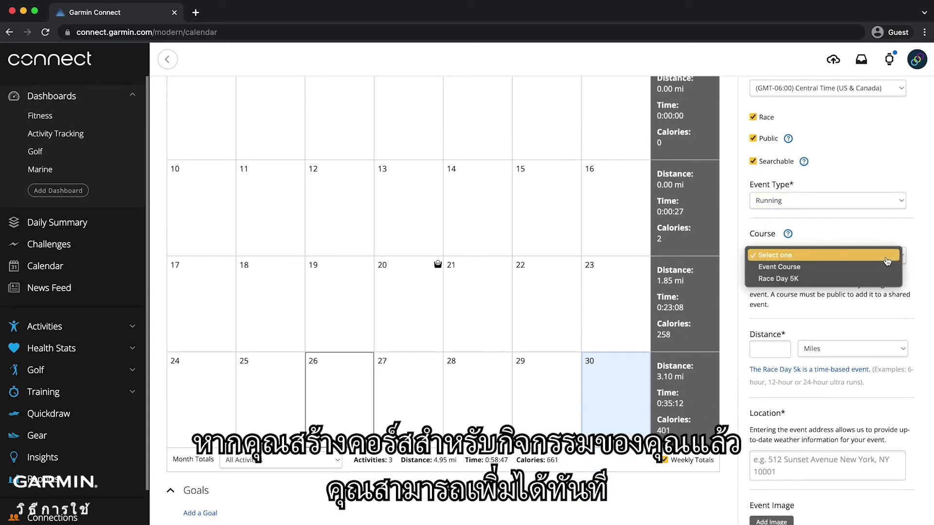
click(867, 278)
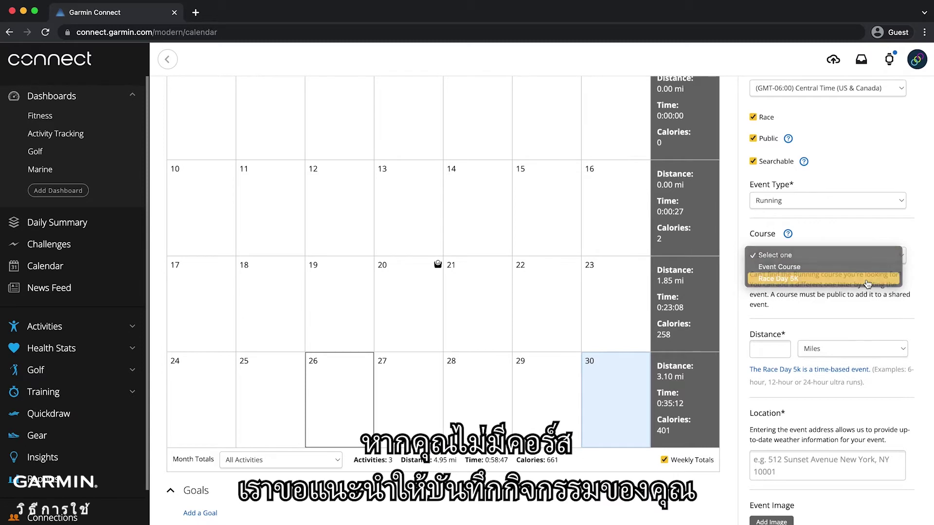